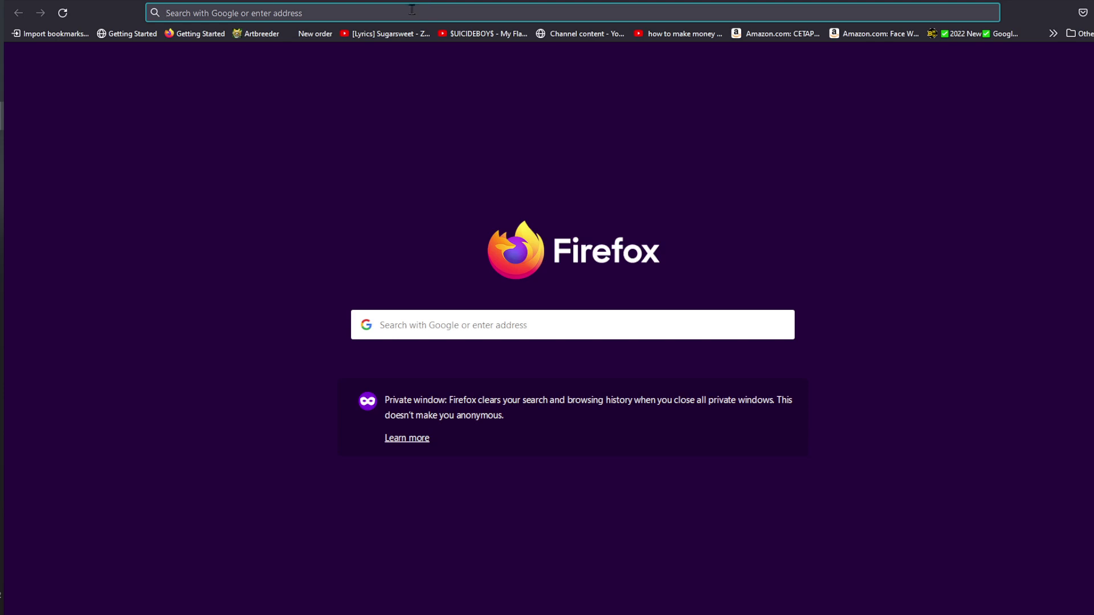
# Load paxful.com in the Firefox private window
pyautogui.write('paxful.com')
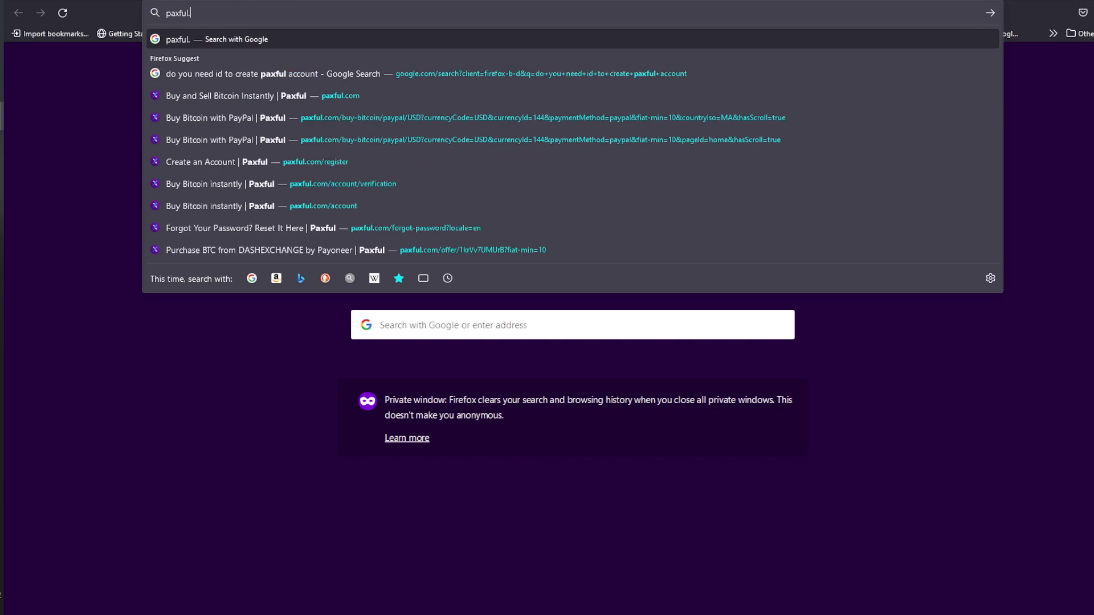
pyautogui.press('Return')
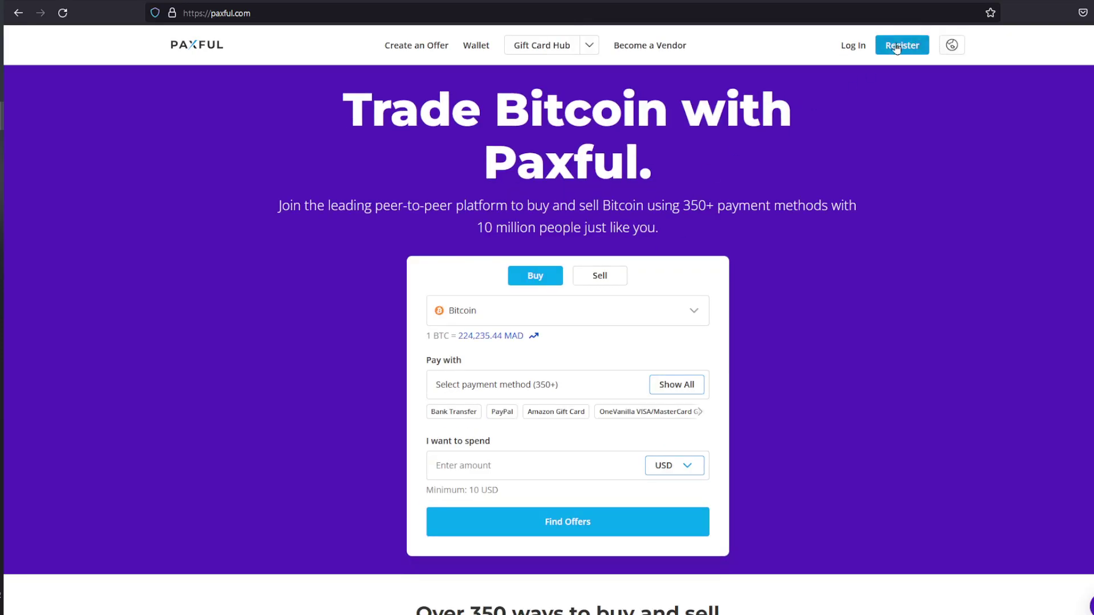
# Go to the Become a Vendor page and start the vendor sign-up with 'Sign me up!'
pyautogui.click(632, 50)
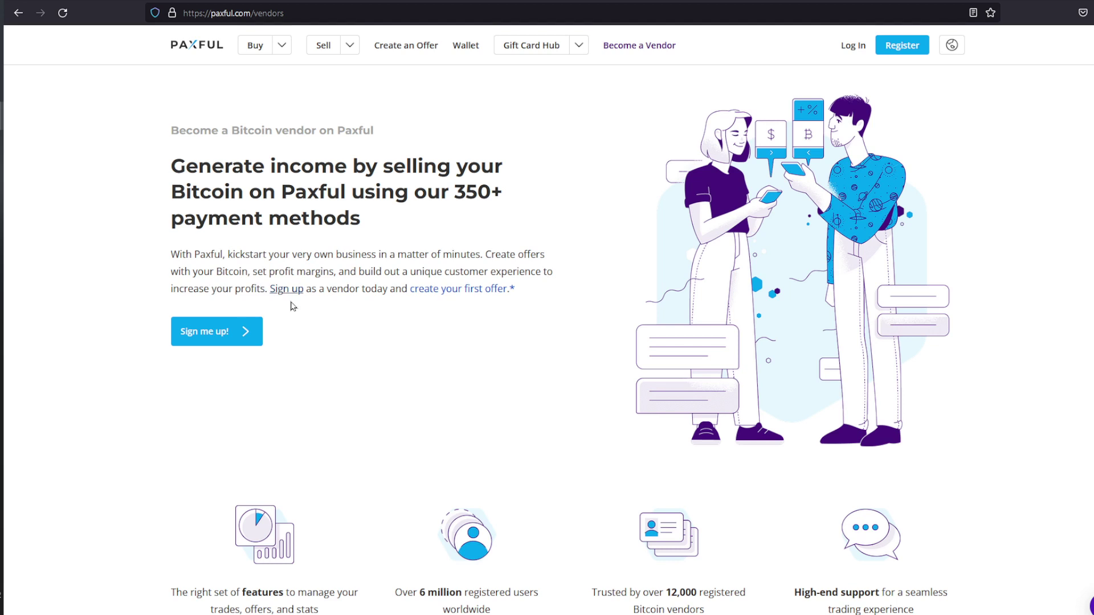
pyautogui.click(246, 337)
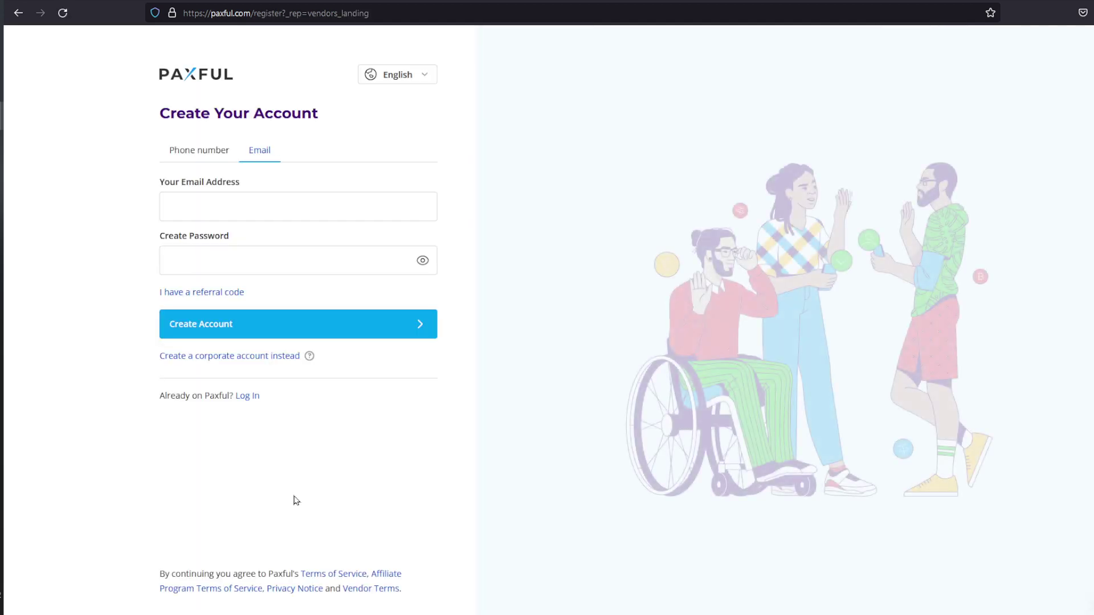
# Fill the Email field with the saved email address and move to the password field
pyautogui.click(250, 213)
pyautogui.click(253, 230)
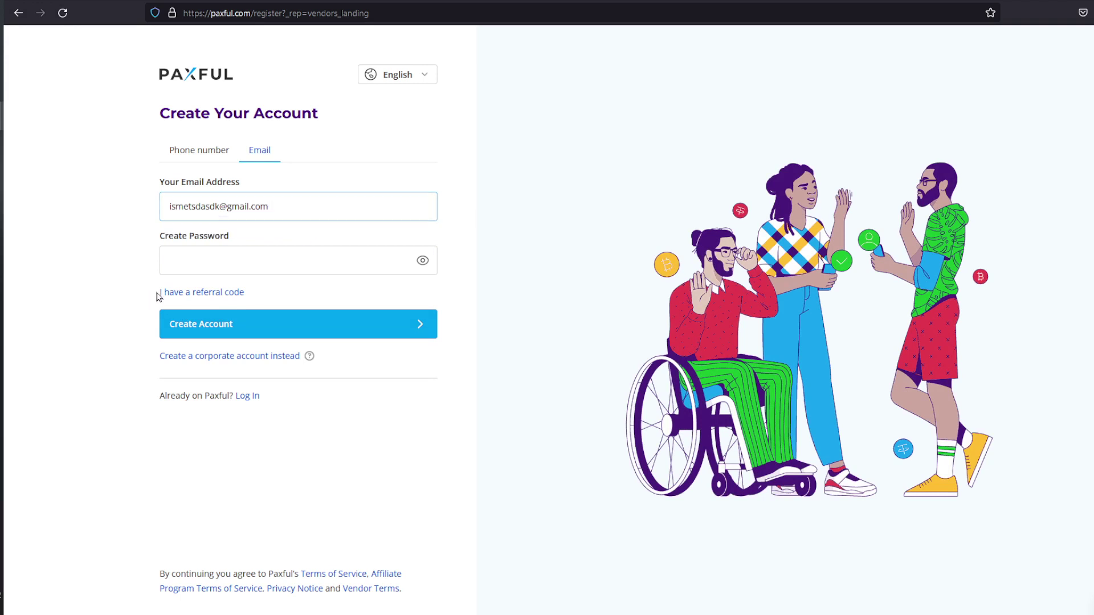
pyautogui.click(193, 254)
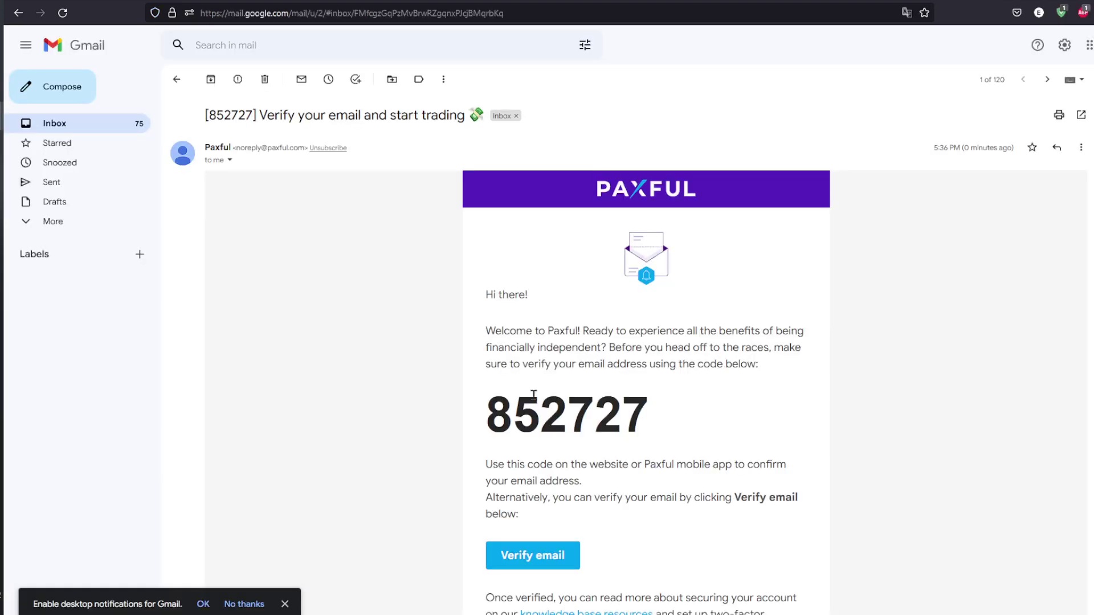
# Select the six-digit verification code in the Paxful email and switch back to the browser
pyautogui.scroll(-2, 540, 404)
pyautogui.doubleClick(520, 348)
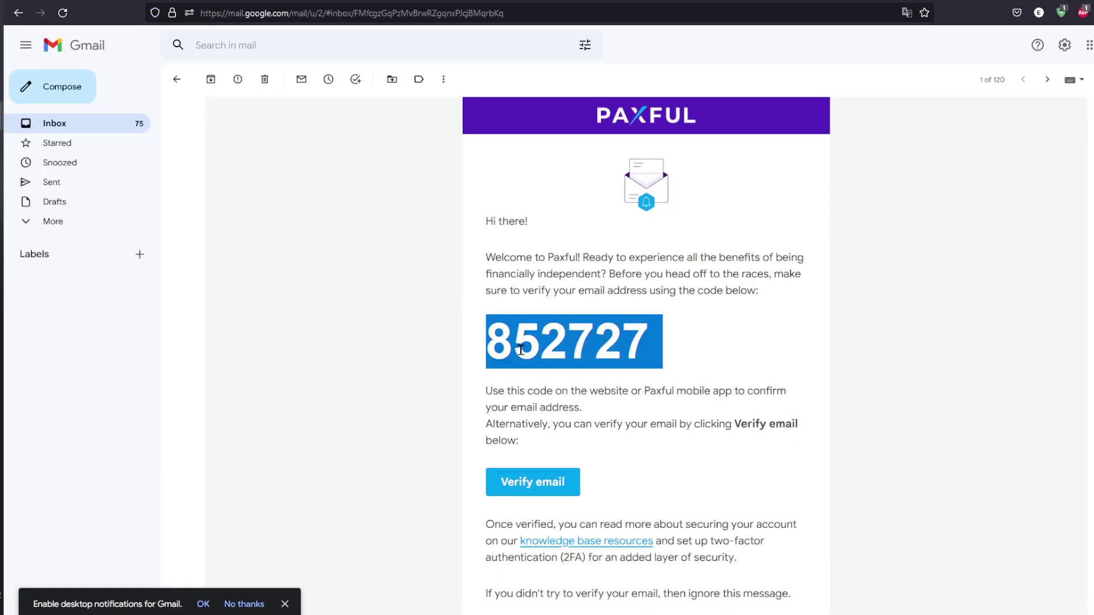
pyautogui.click(544, 335)
pyautogui.moveTo(642, 345); pyautogui.dragTo(488, 327)
pyautogui.hotkey('alt', 'Tab')
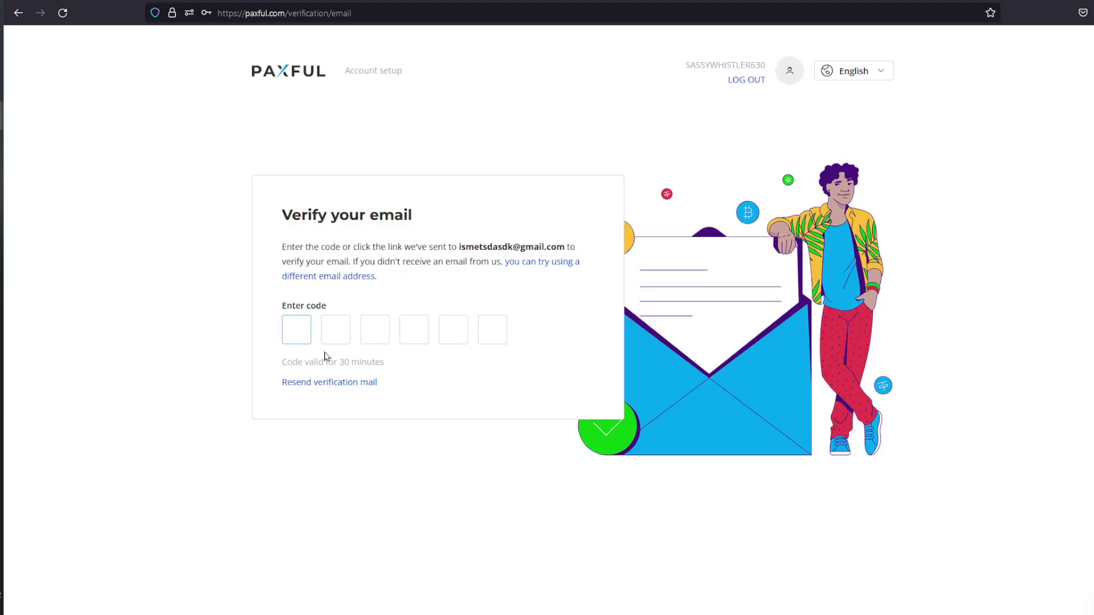
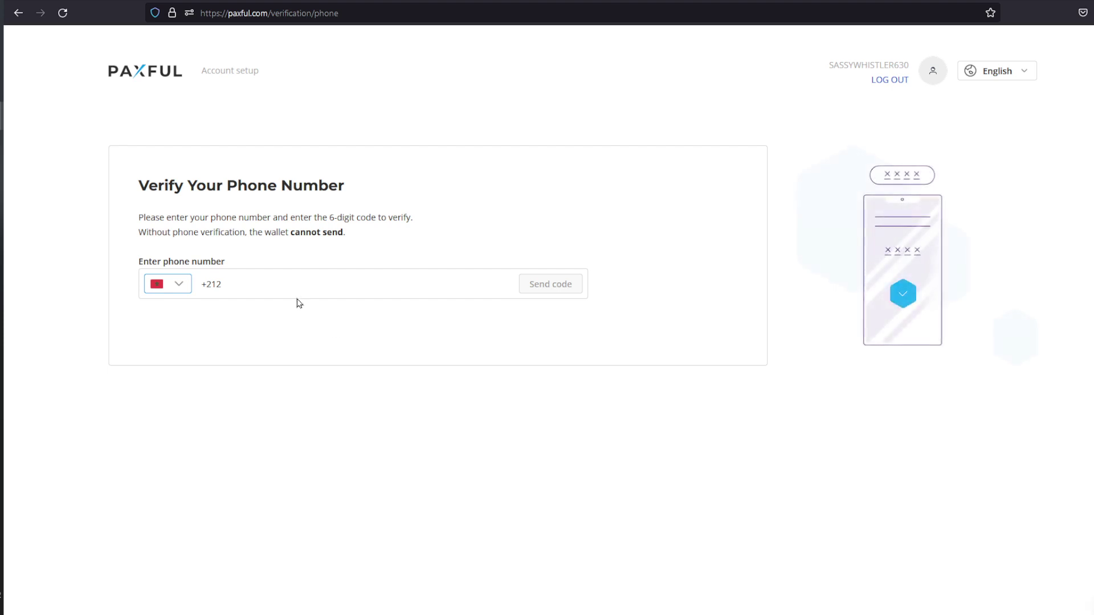
# Enter the email verification code, then the phone number after +212 and its SMS code
pyautogui.click(288, 283)
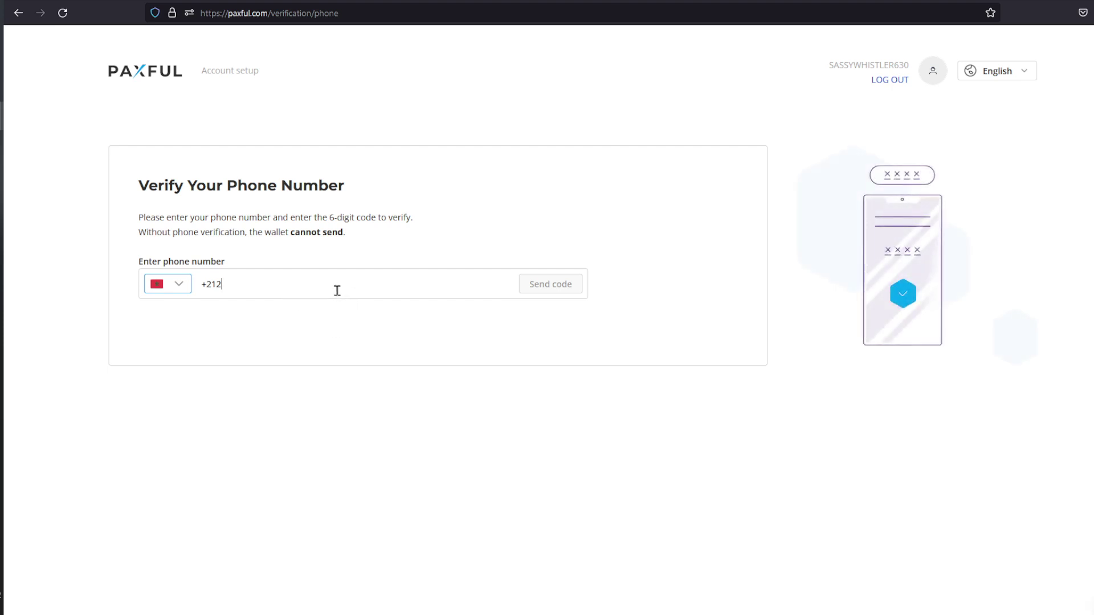
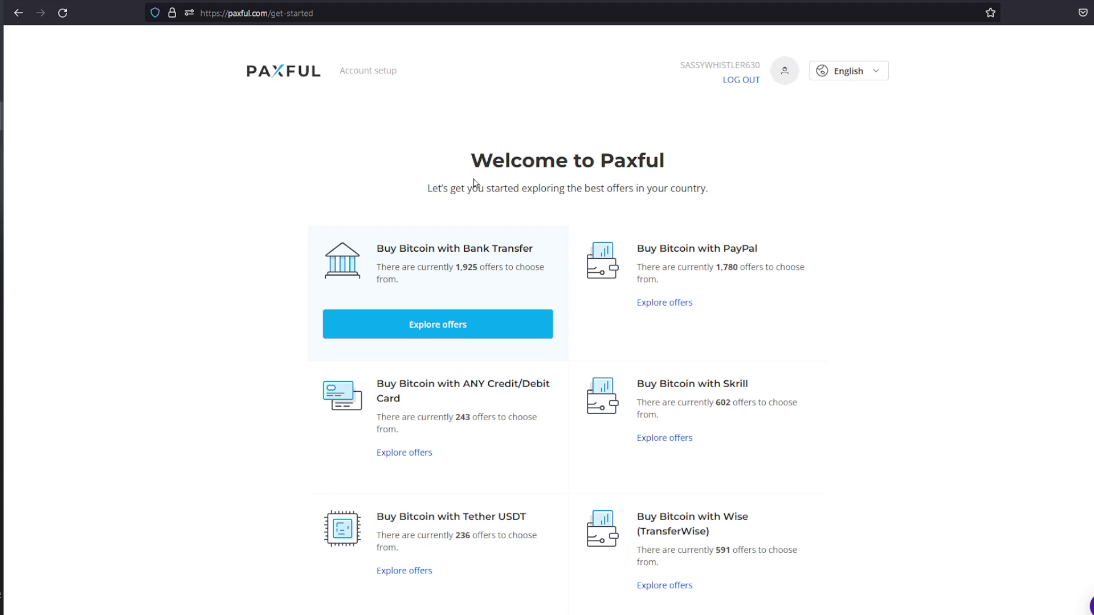
# Scroll the Welcome to Paxful page to find the Buy Bitcoin with Bank Transfer offers
pyautogui.scroll(-5, 564, 314)
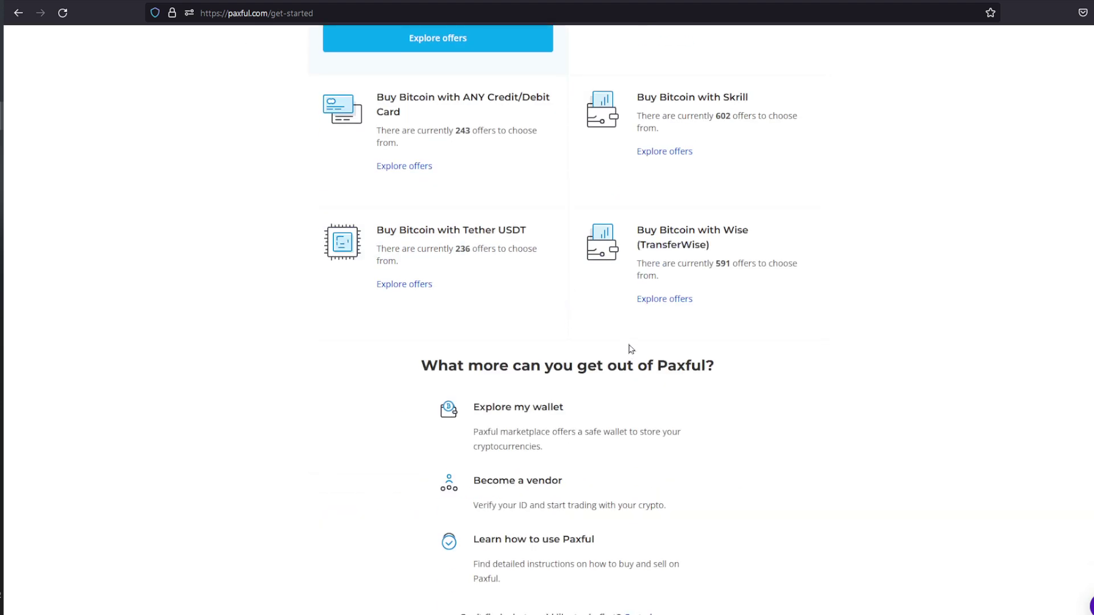
pyautogui.scroll(5, 476, 434)
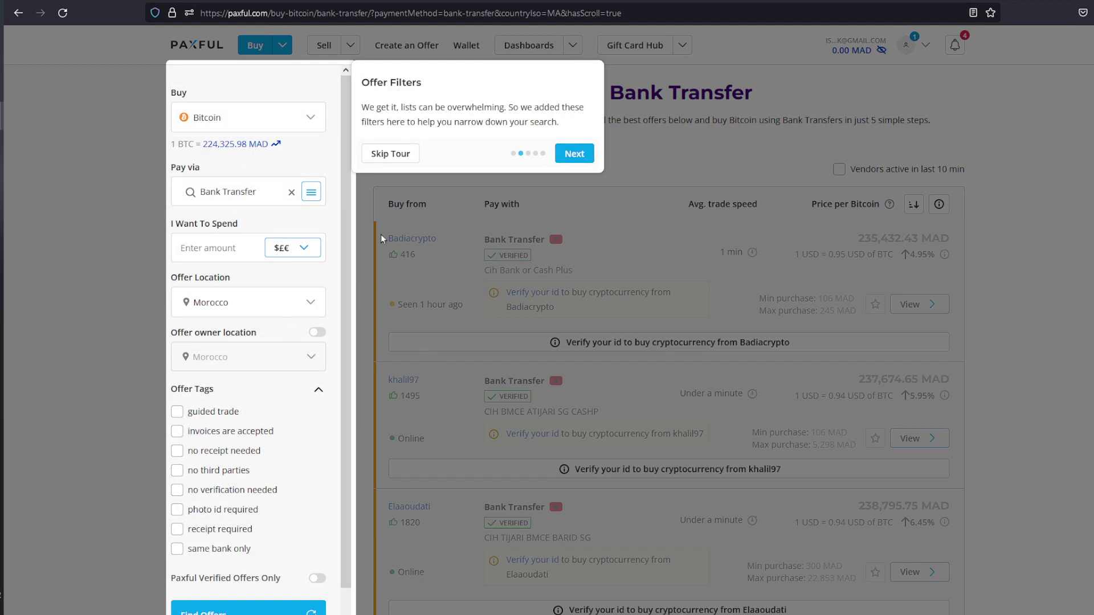
# Step through the offers tour (Trade Partner Info, Offer Type and Terms, Price and Limits) and dismiss it
pyautogui.click(565, 154)
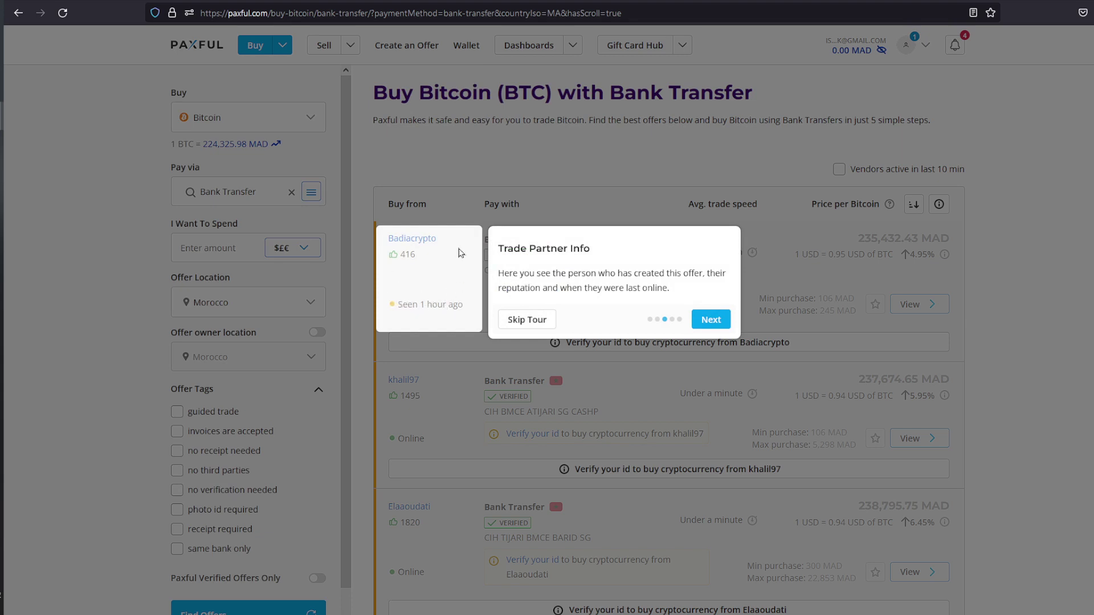
pyautogui.click(708, 321)
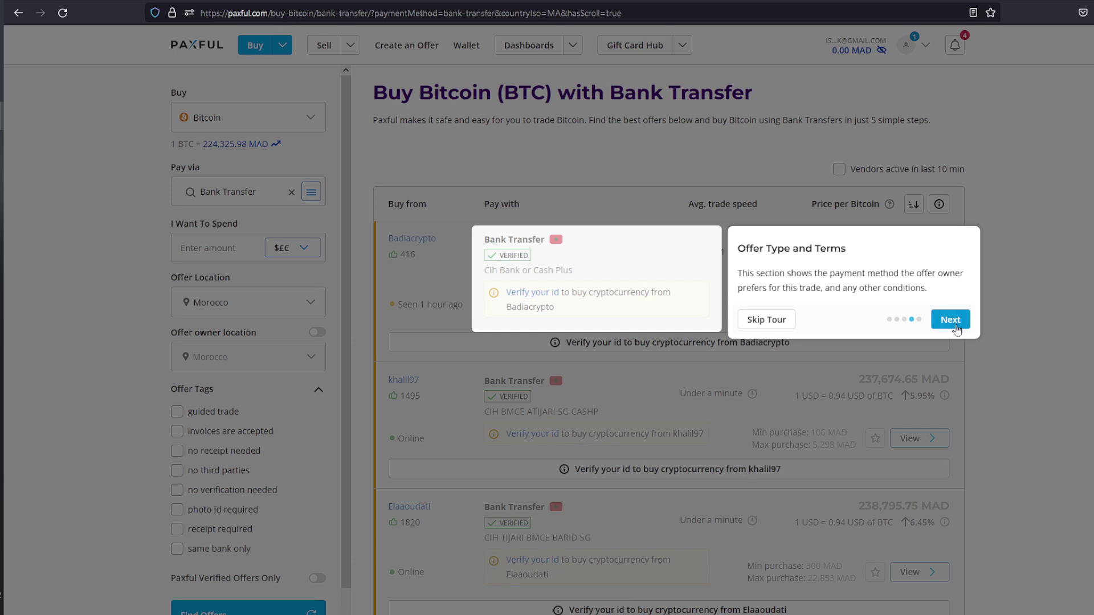
pyautogui.click(955, 326)
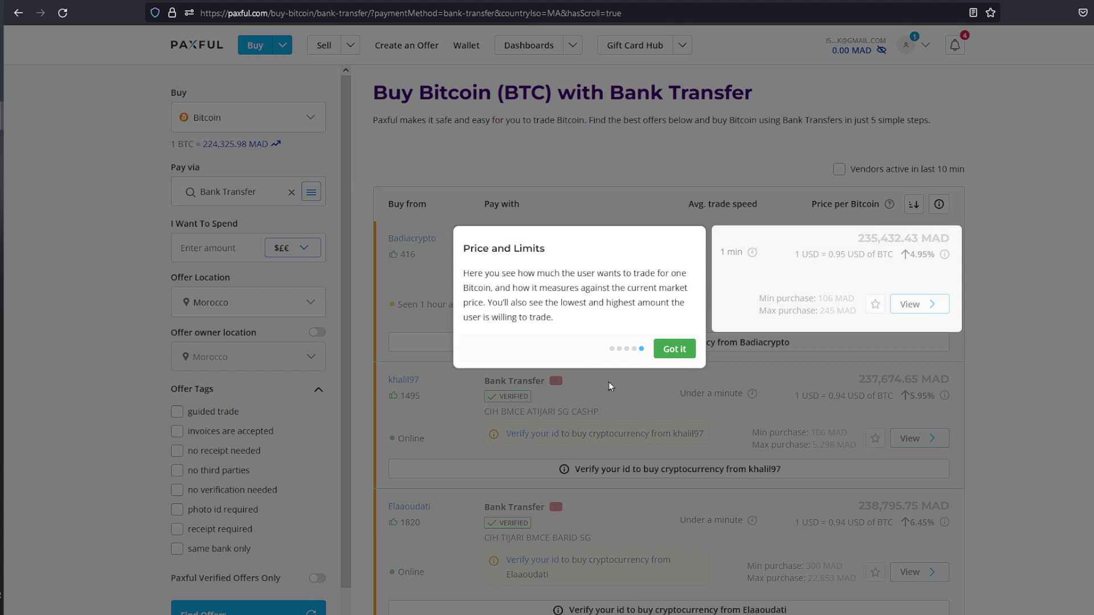
pyautogui.click(671, 350)
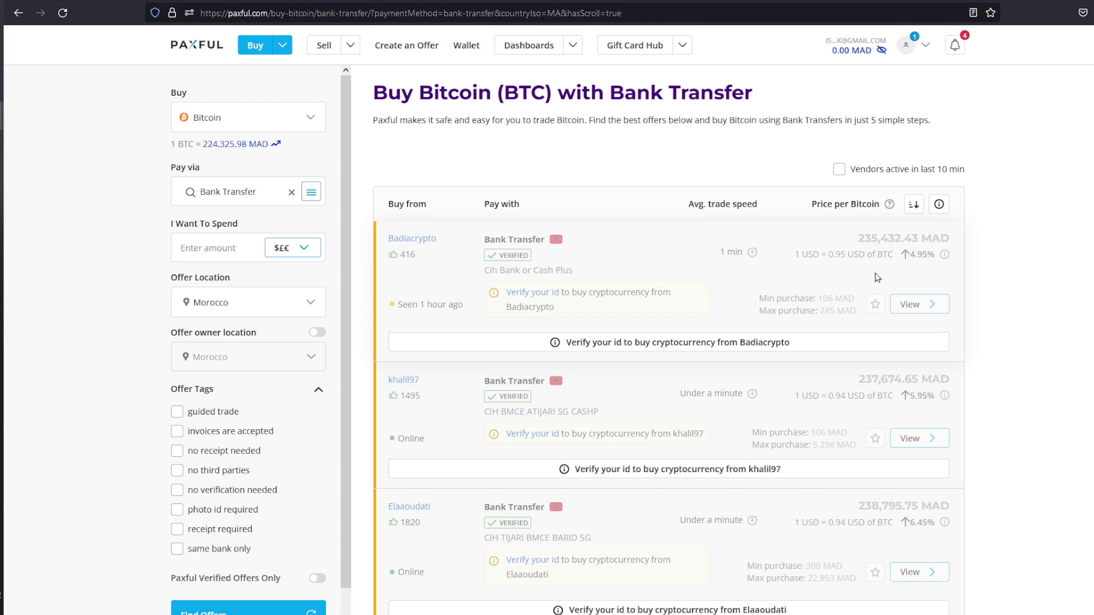
# Scroll the Bank Transfer offers list and open the account menu from the avatar
pyautogui.scroll(-15, 868, 316)
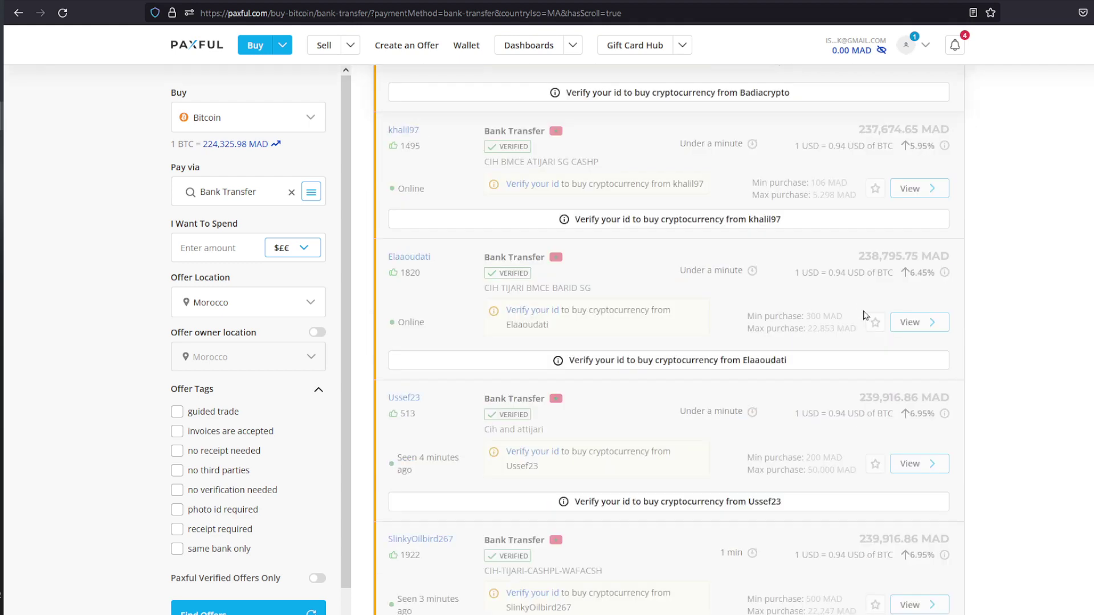
pyautogui.scroll(15, 828, 358)
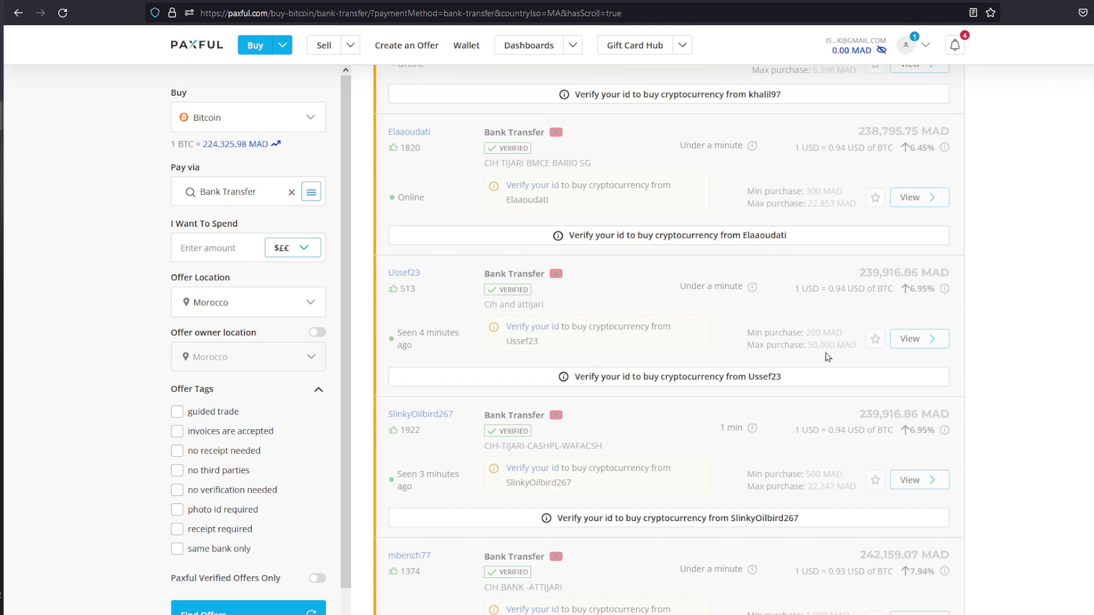
pyautogui.click(911, 46)
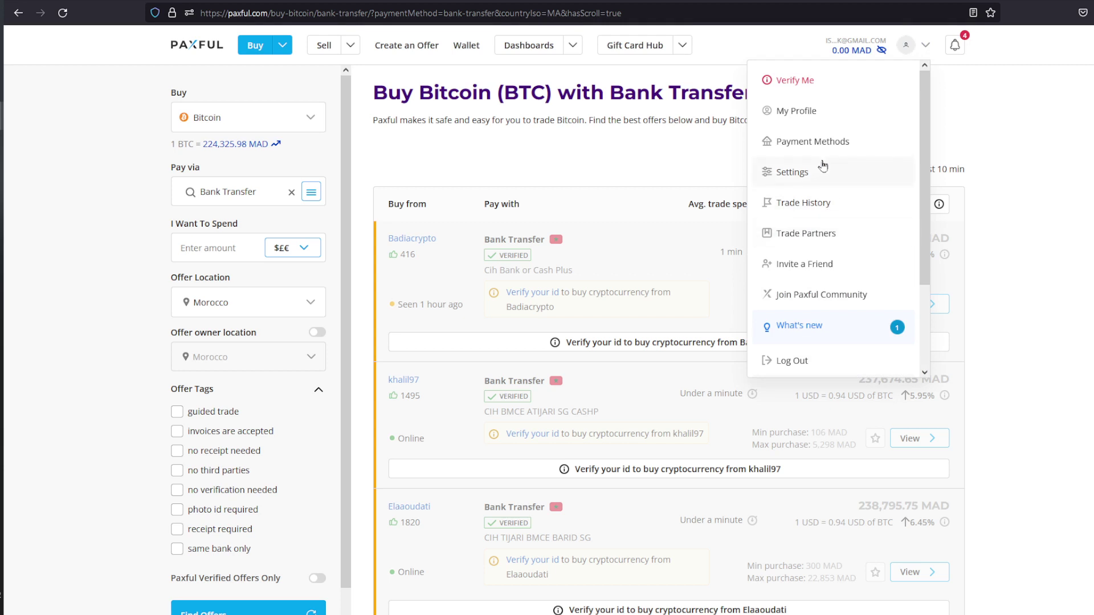
# Open Verify Me and review the phone, email and ID verification status
pyautogui.click(770, 87)
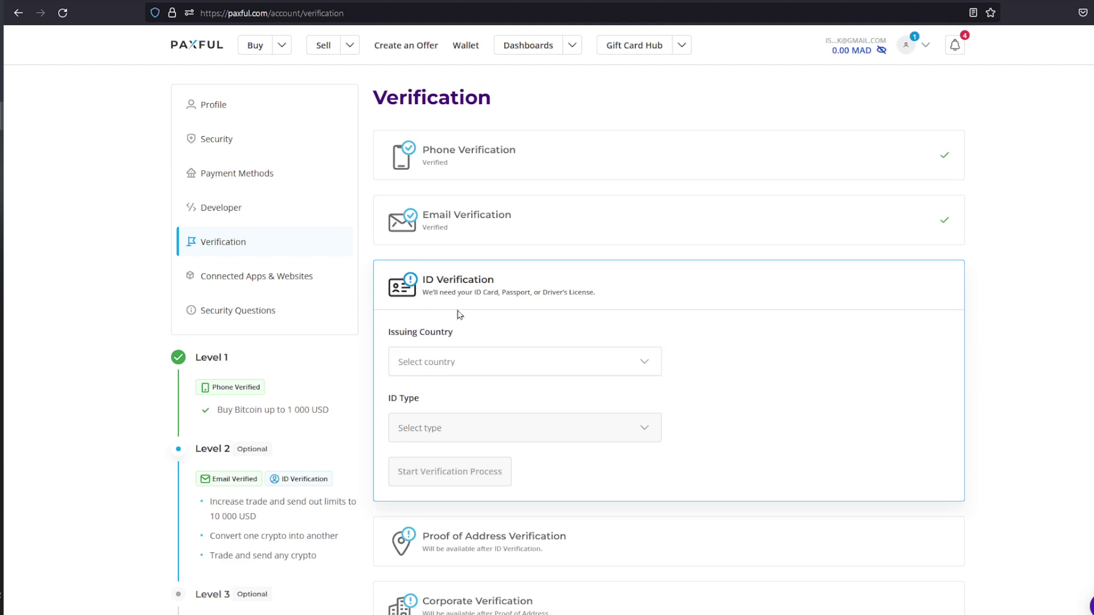
pyautogui.scroll(-3, 460, 314)
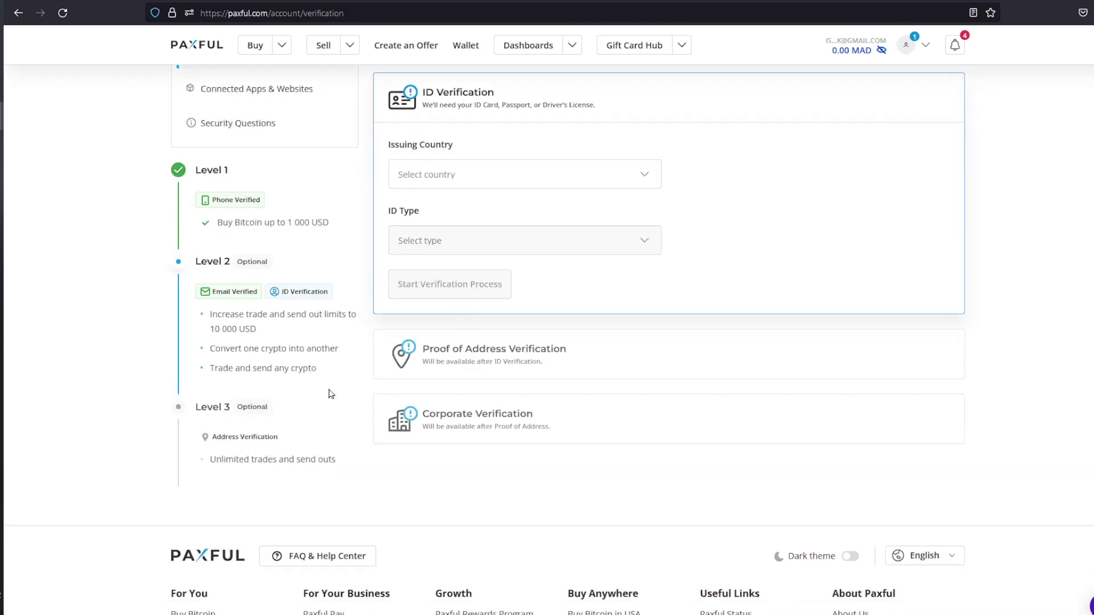
pyautogui.scroll(2, 850, 377)
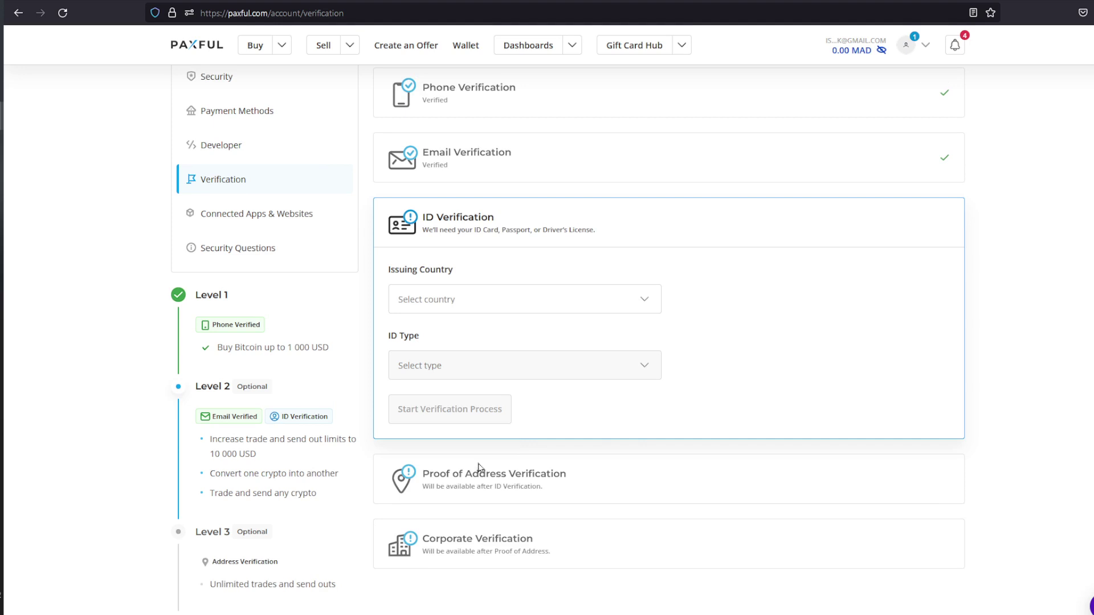
# Highlight the Proof of Address and Corporate Verification sections on the Verification page
pyautogui.moveTo(428, 473)
pyautogui.mouseDown()
pyautogui.moveTo(585, 478)
pyautogui.moveTo(490, 473)
pyautogui.moveTo(427, 484)
pyautogui.moveTo(421, 474)
pyautogui.mouseUp()
pyautogui.click(598, 481)
pyautogui.click(430, 475)
pyautogui.rightClick(431, 483)
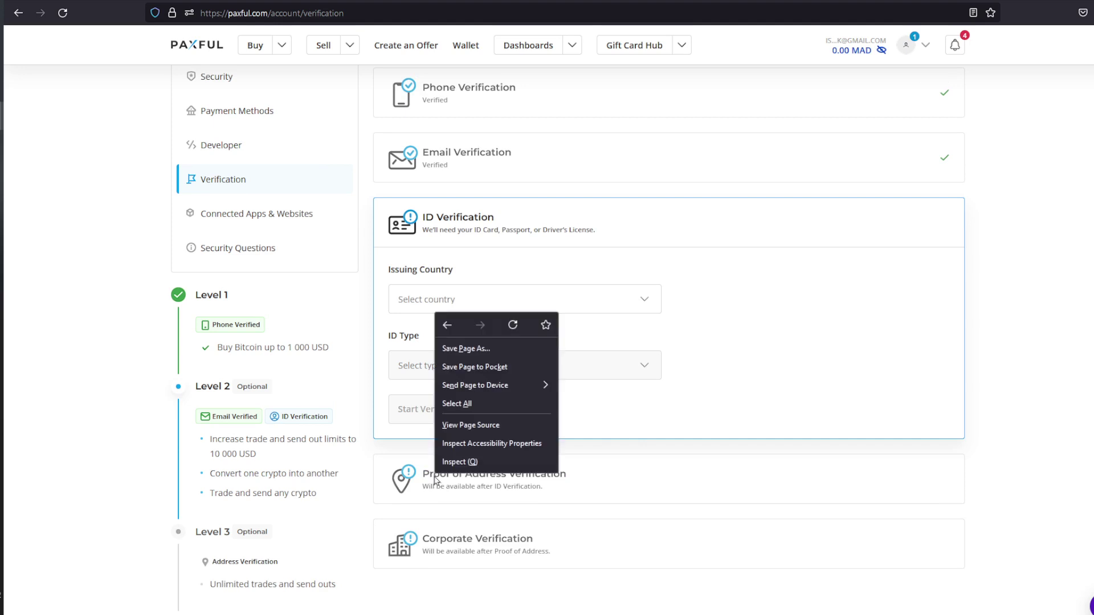
pyautogui.click(447, 497)
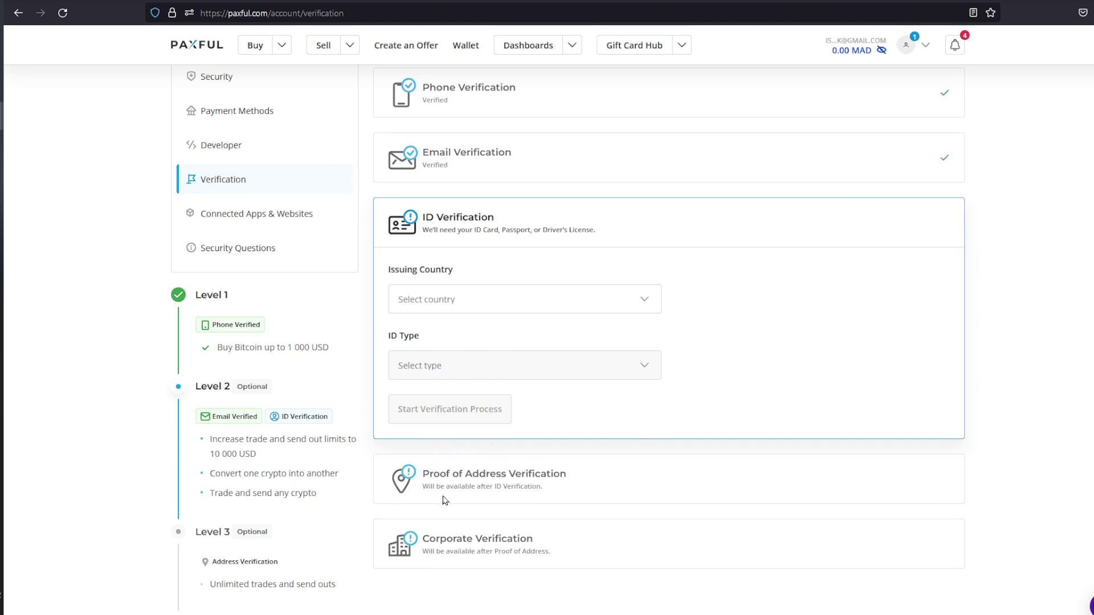
pyautogui.moveTo(423, 540); pyautogui.dragTo(567, 552)
pyautogui.click(568, 553)
pyautogui.scroll(2, 567, 551)
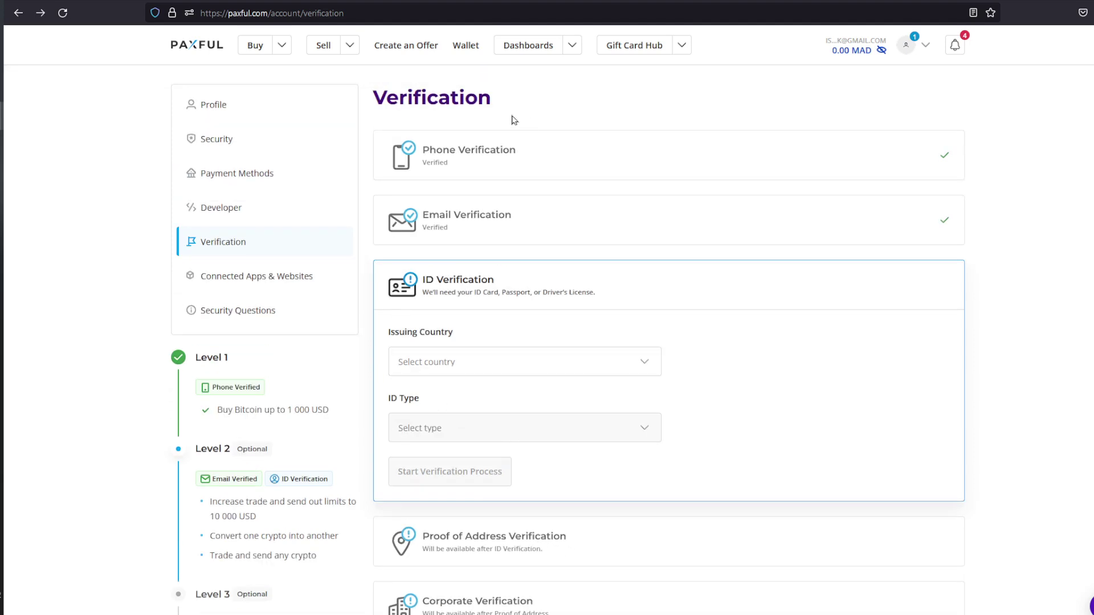
# Open Wallet > Balance to see the zero BTC, USDT and ETH holdings
pyautogui.moveTo(465, 44)
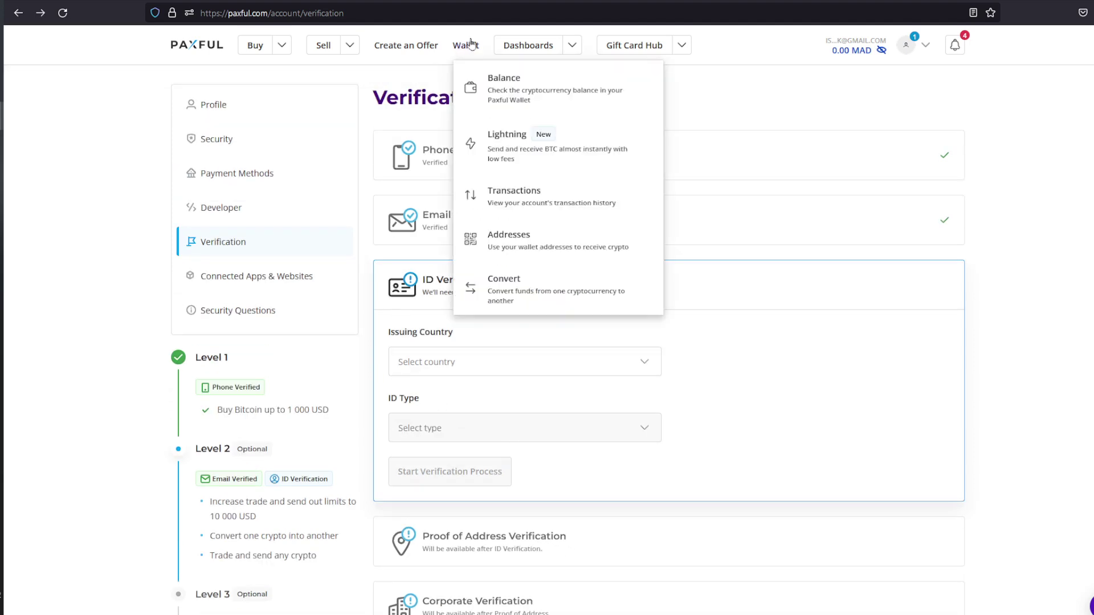
pyautogui.click(500, 85)
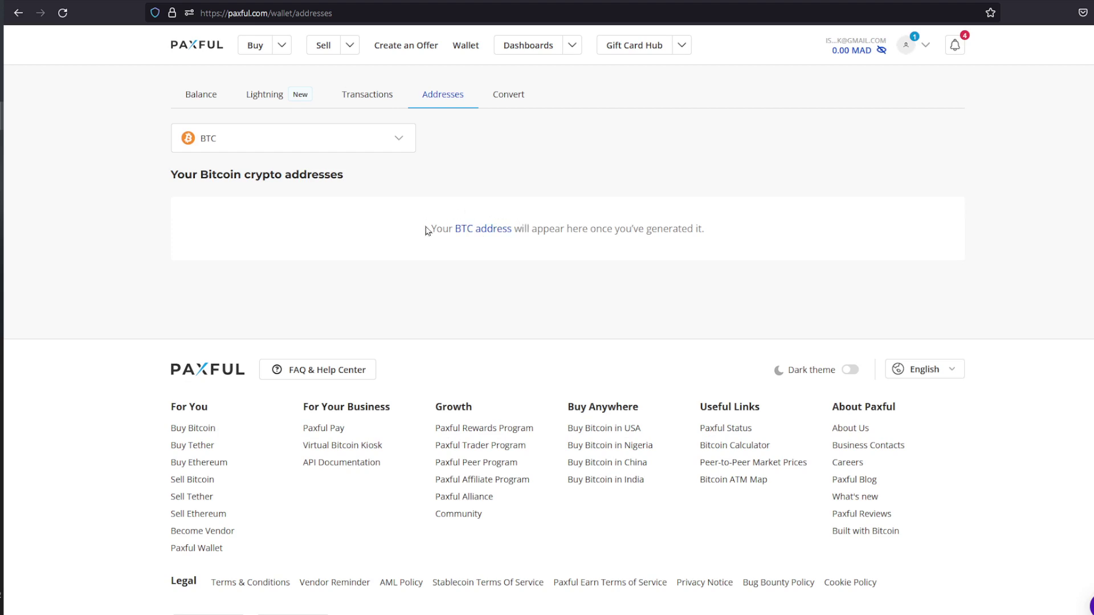
pyautogui.moveTo(474, 52)
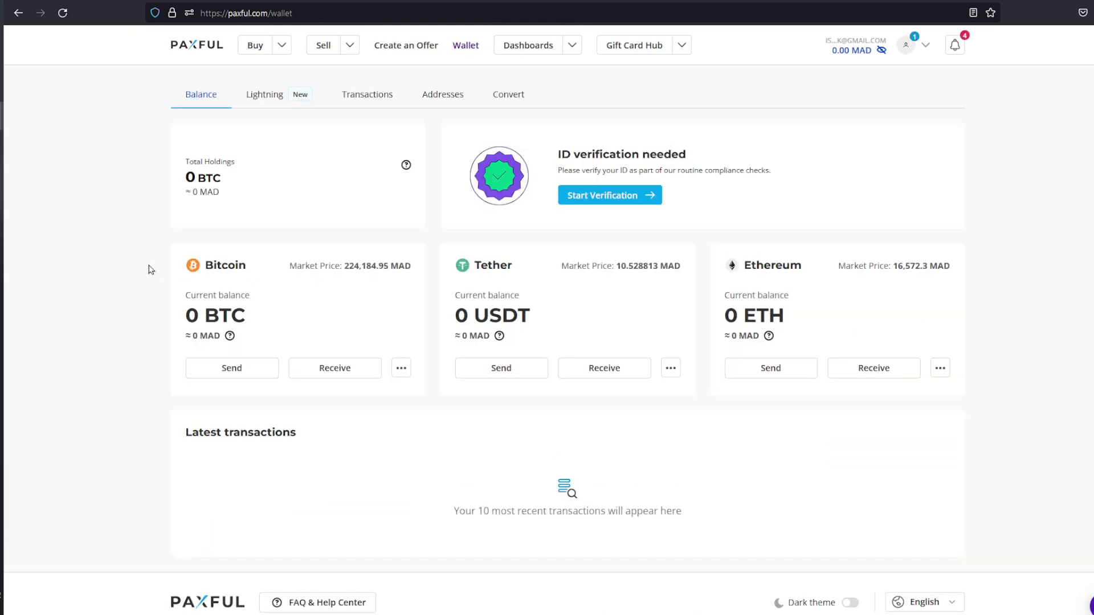
# Show the Bitcoin receive address, check the Lightning tab, copy the Bitcoin-network address and close
pyautogui.click(357, 369)
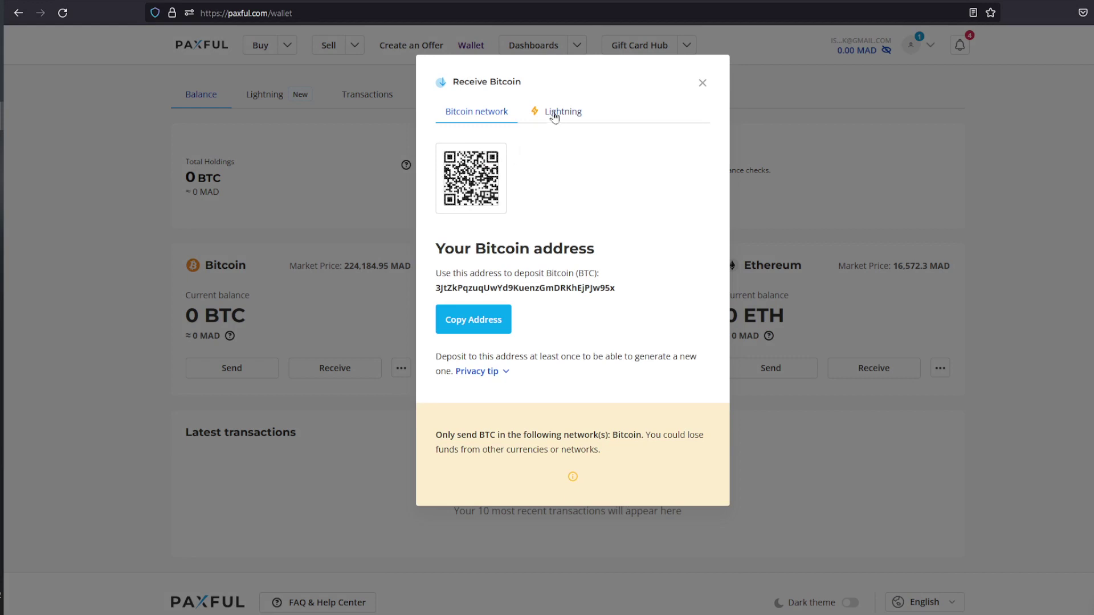
pyautogui.click(547, 119)
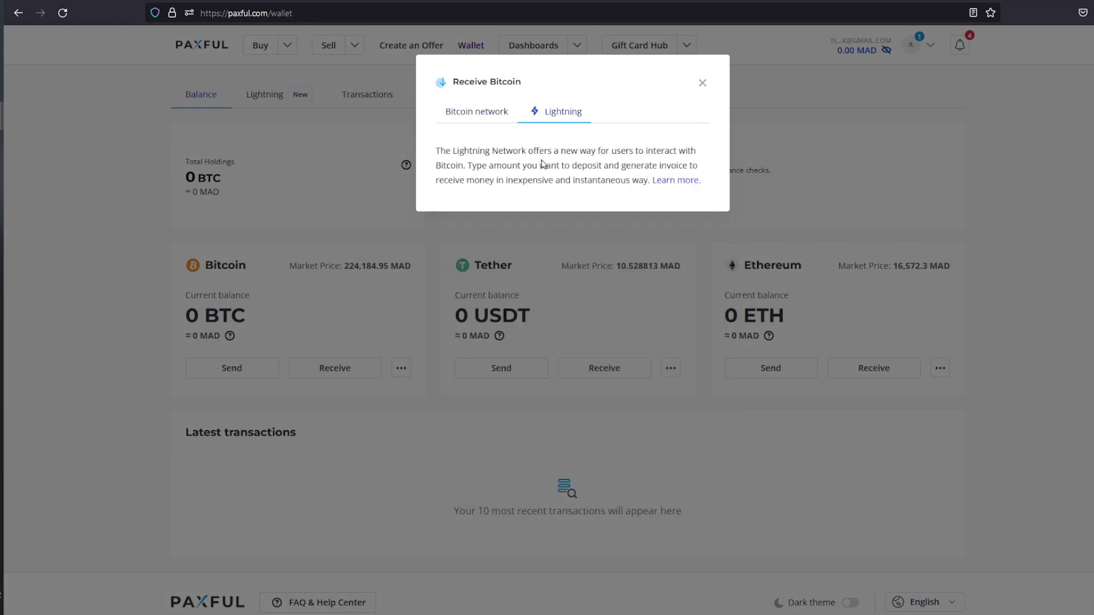
pyautogui.click(465, 117)
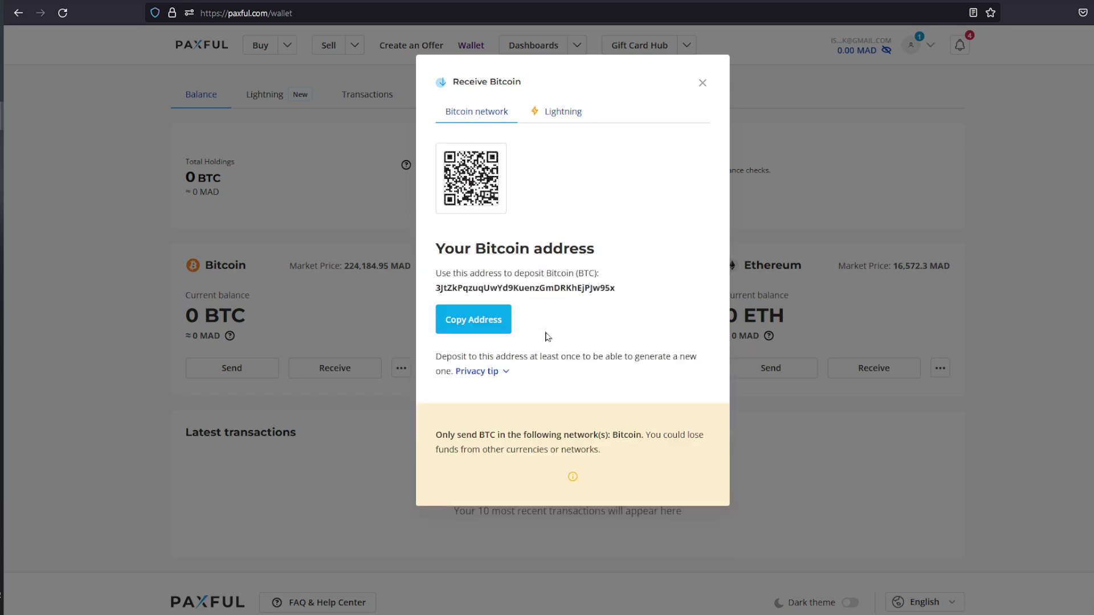
pyautogui.click(504, 317)
pyautogui.click(702, 84)
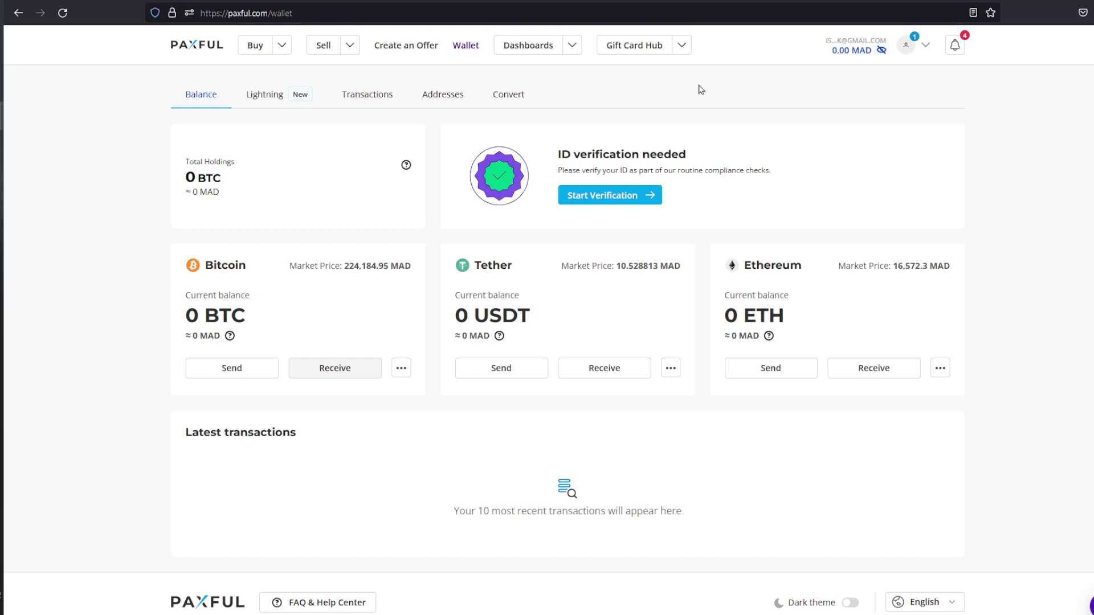